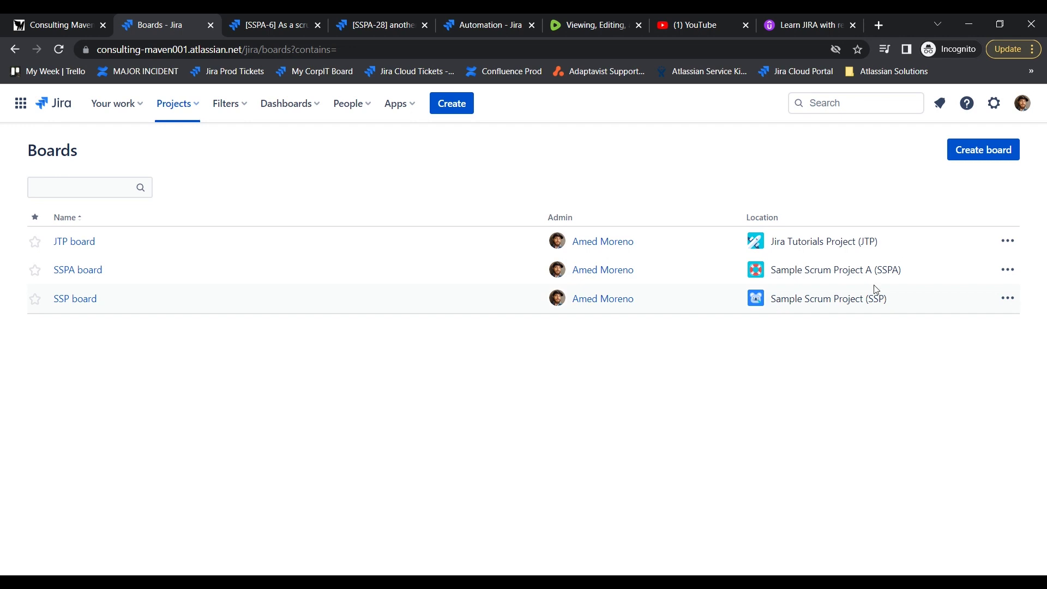
pyautogui.click(997, 160)
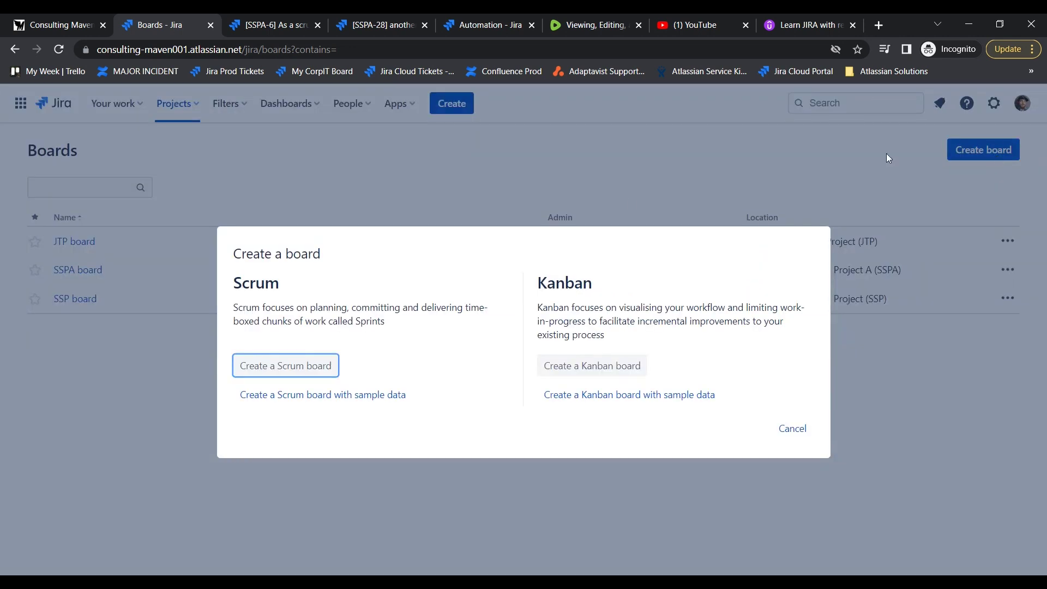
pyautogui.click(600, 375)
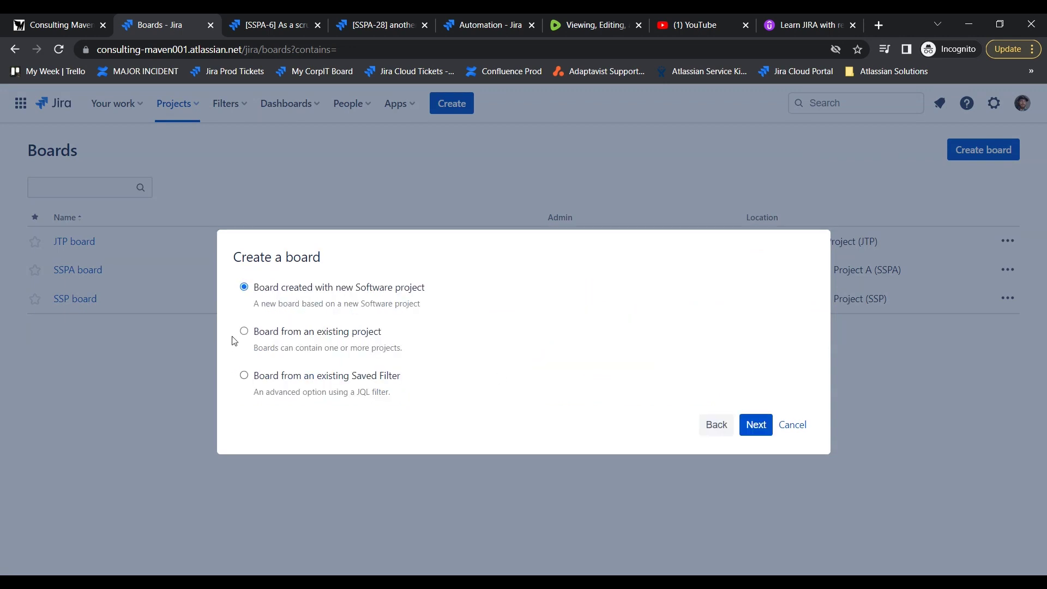
pyautogui.click(243, 332)
pyautogui.click(754, 425)
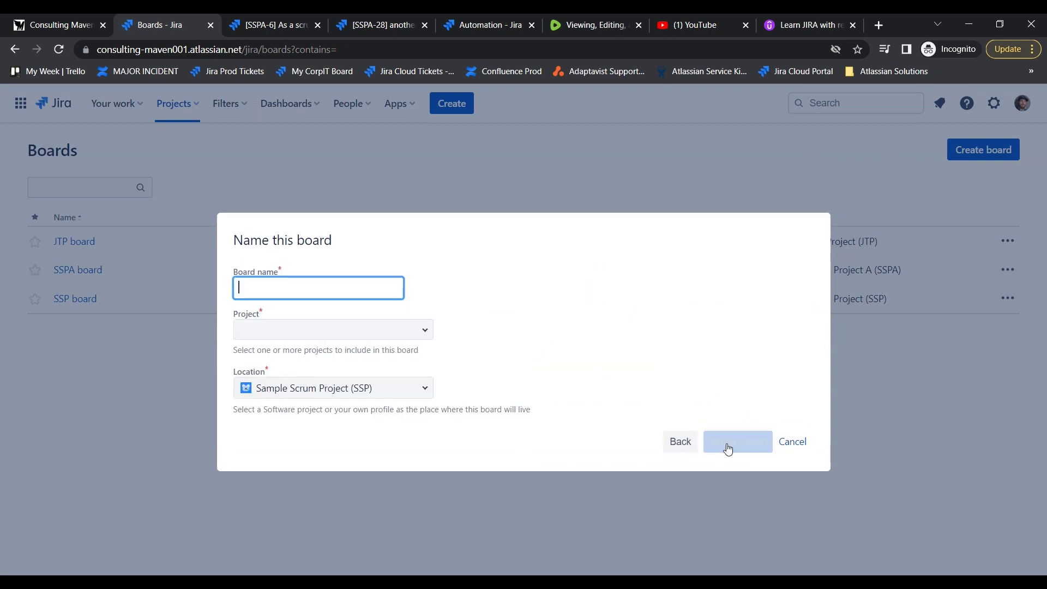
pyautogui.click(425, 339)
pyautogui.click(288, 397)
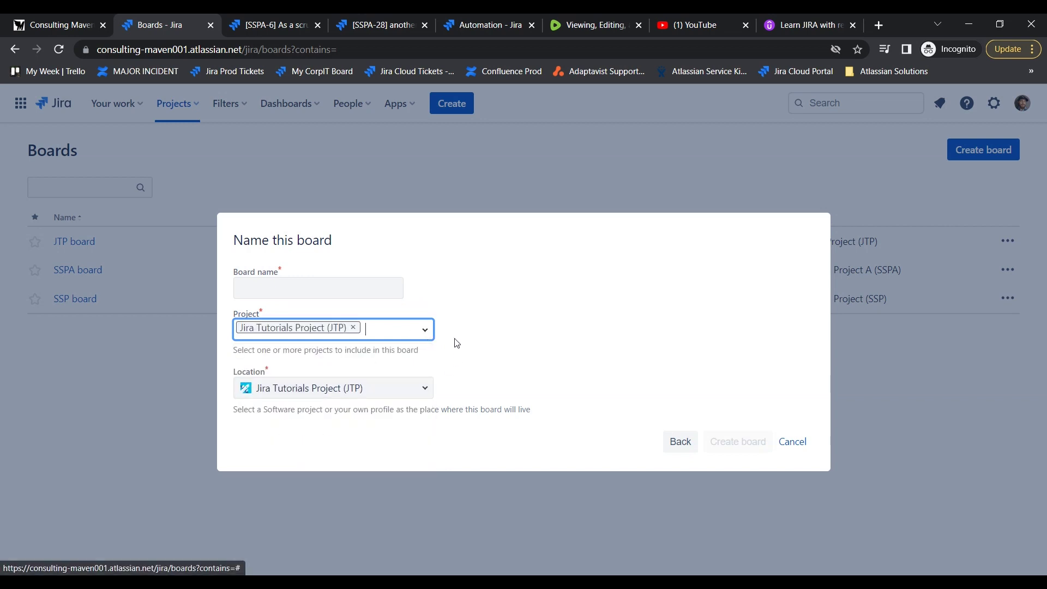
pyautogui.click(427, 334)
pyautogui.click(302, 413)
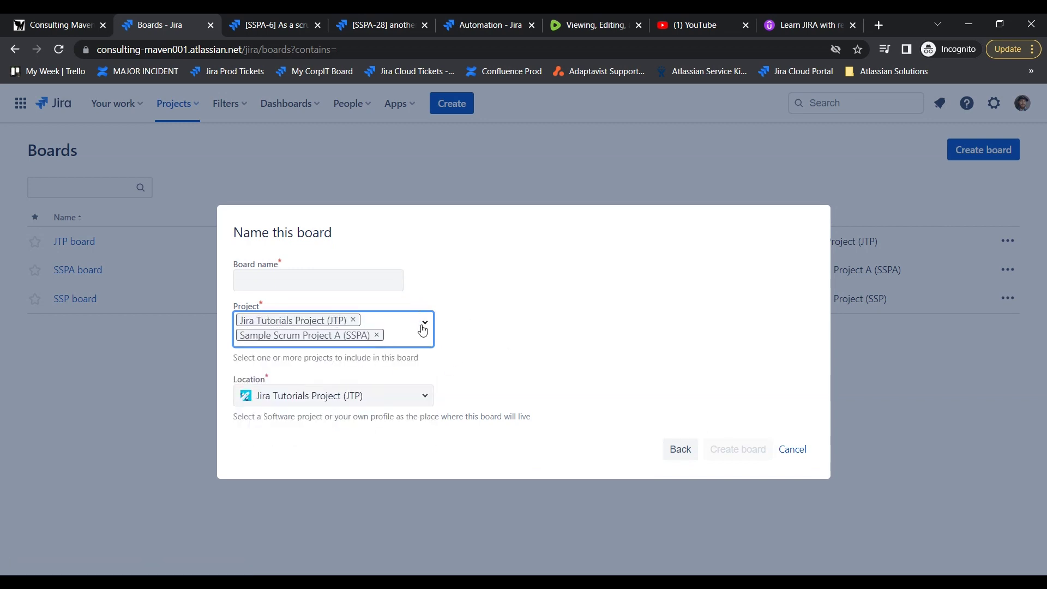
pyautogui.click(422, 329)
pyautogui.click(306, 426)
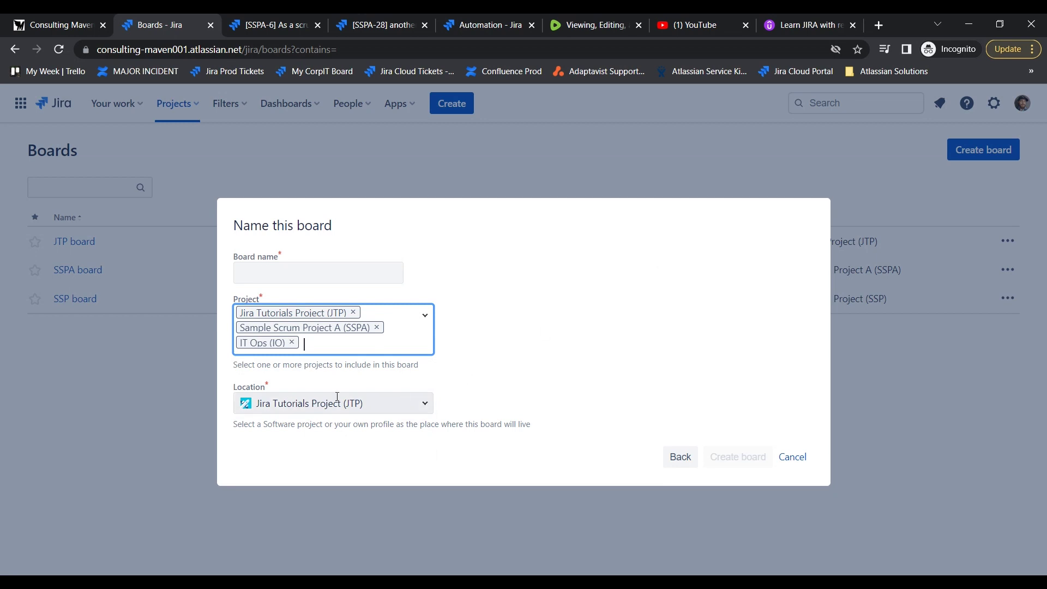
pyautogui.click(425, 404)
pyautogui.click(362, 490)
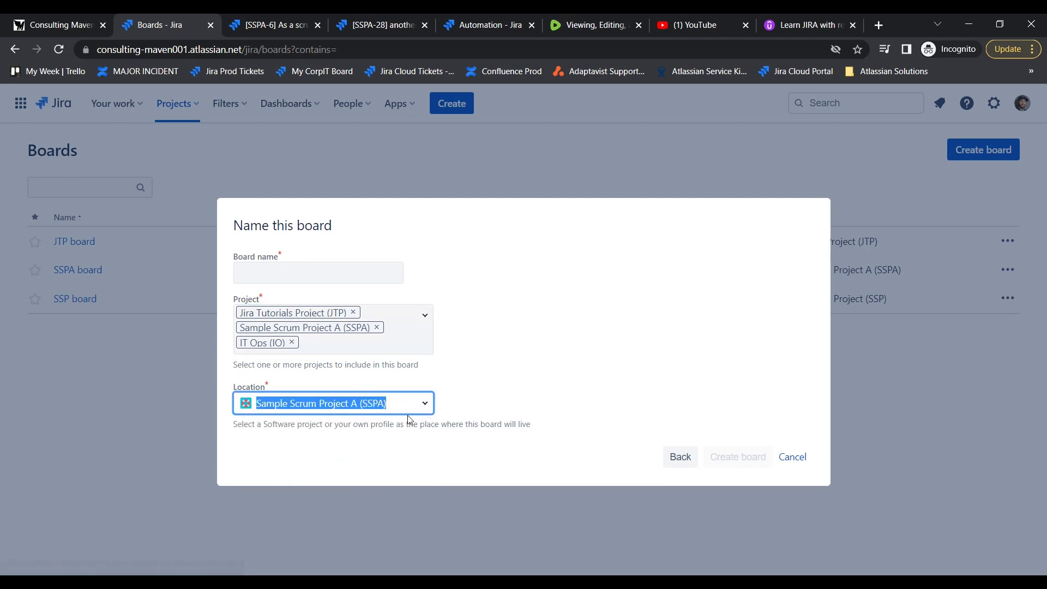
pyautogui.click(425, 404)
pyautogui.click(360, 489)
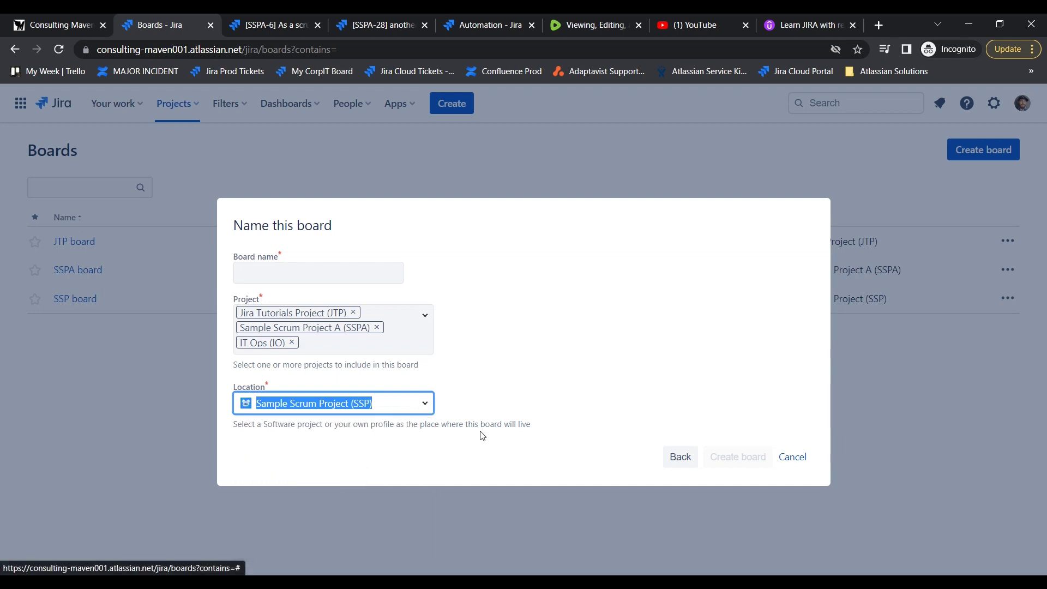
pyautogui.click(792, 458)
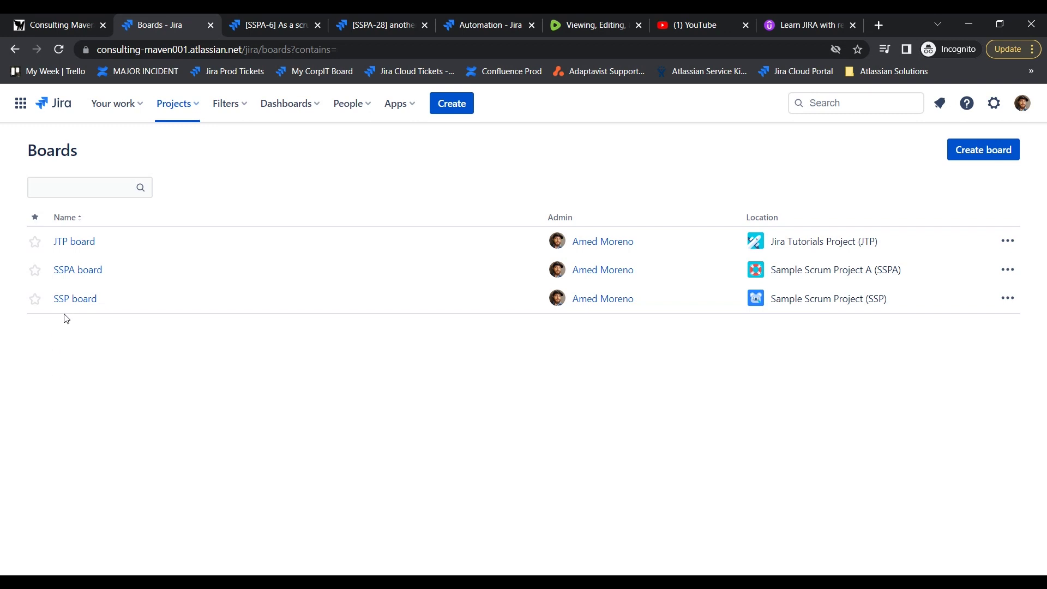
# Open the SSP board and review the full details of sub-task SSP-11.
pyautogui.click(70, 300)
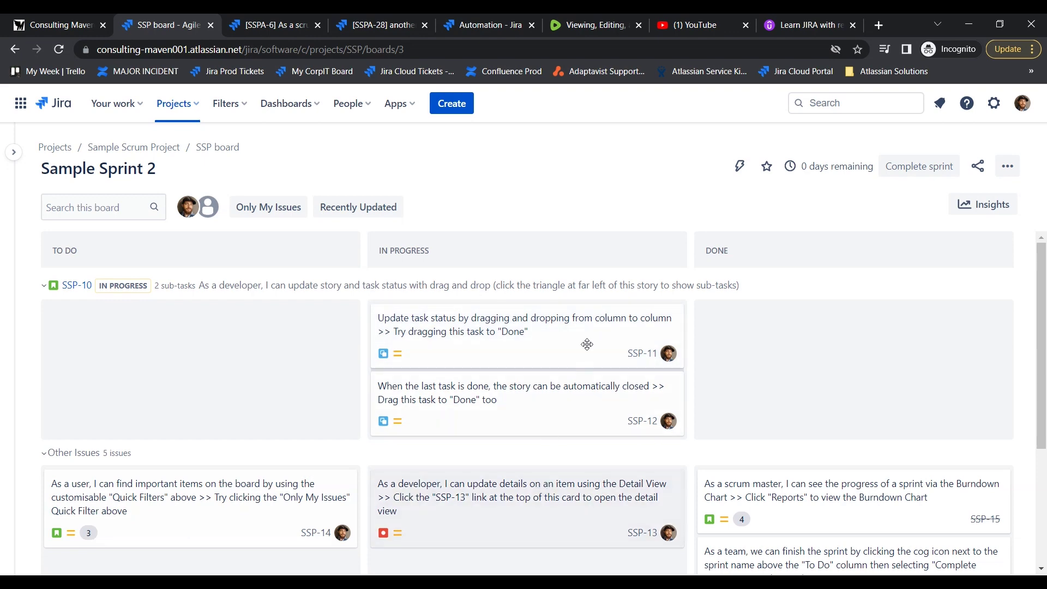
pyautogui.click(537, 334)
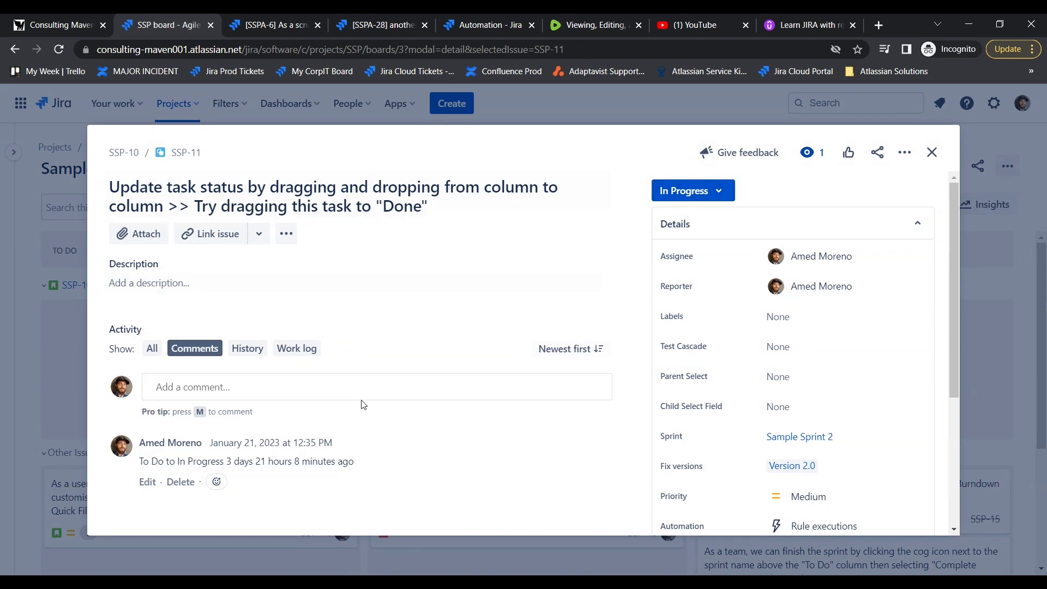
pyautogui.scroll(-5, 703, 327)
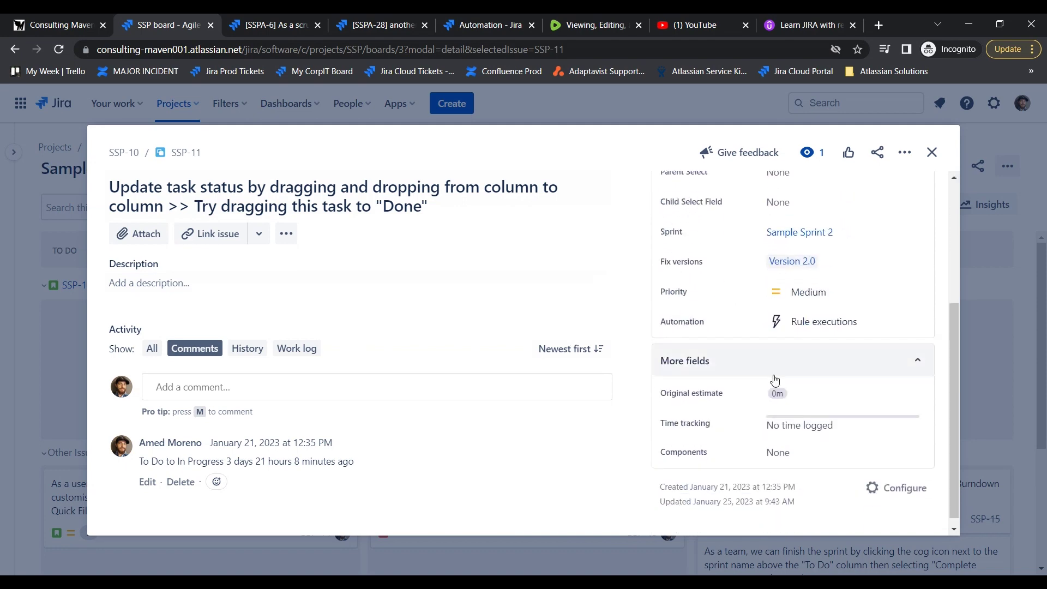
pyautogui.scroll(5, 771, 376)
pyautogui.click(931, 153)
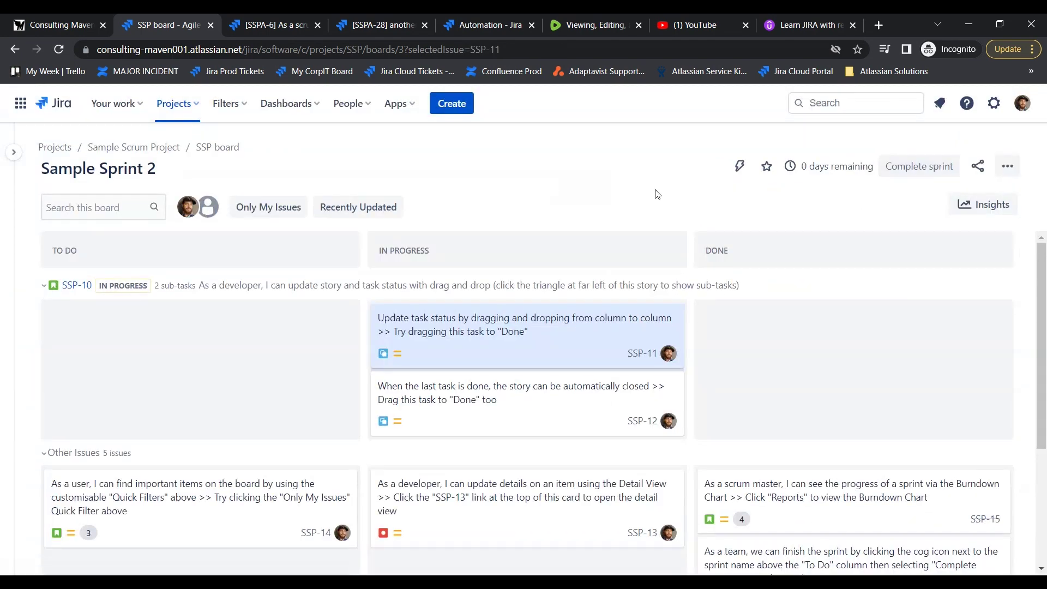
# Set the SSP board to open issues in the sidebar, and view SSP-12 and SSP-14 that way.
pyautogui.click(1013, 168)
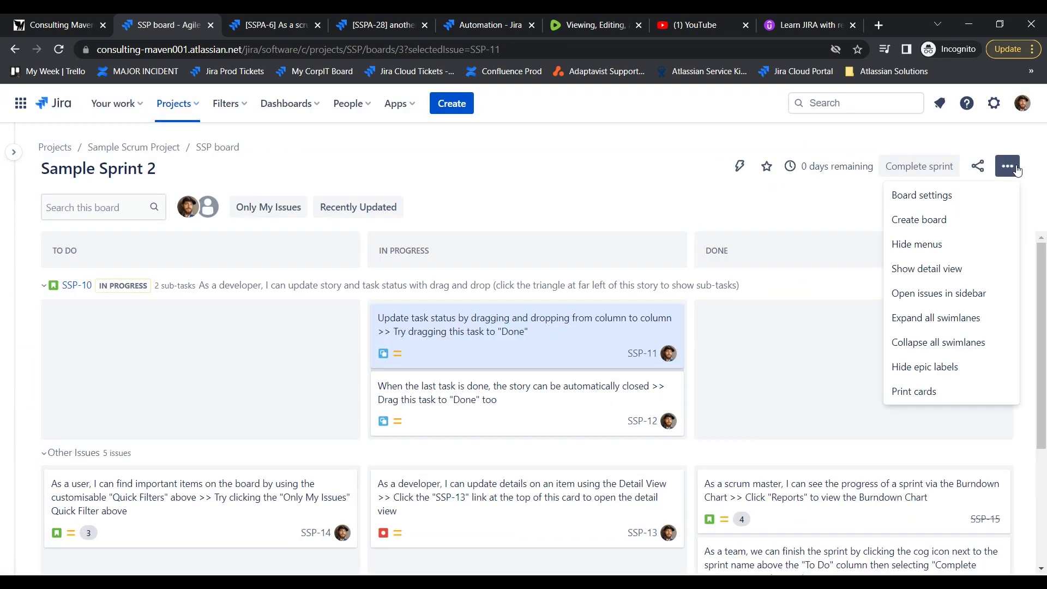
pyautogui.click(958, 293)
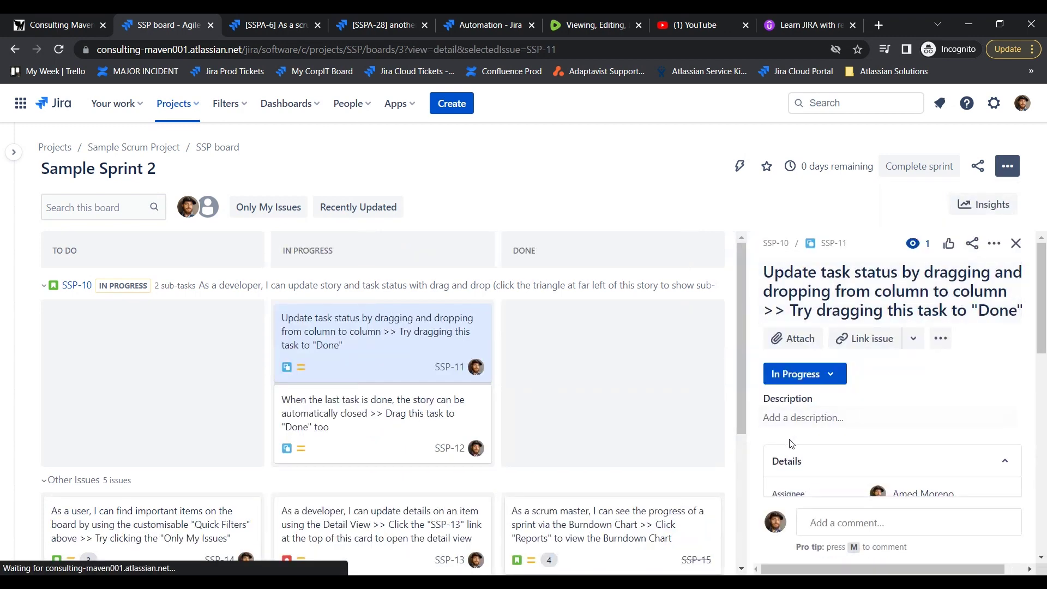
pyautogui.click(375, 417)
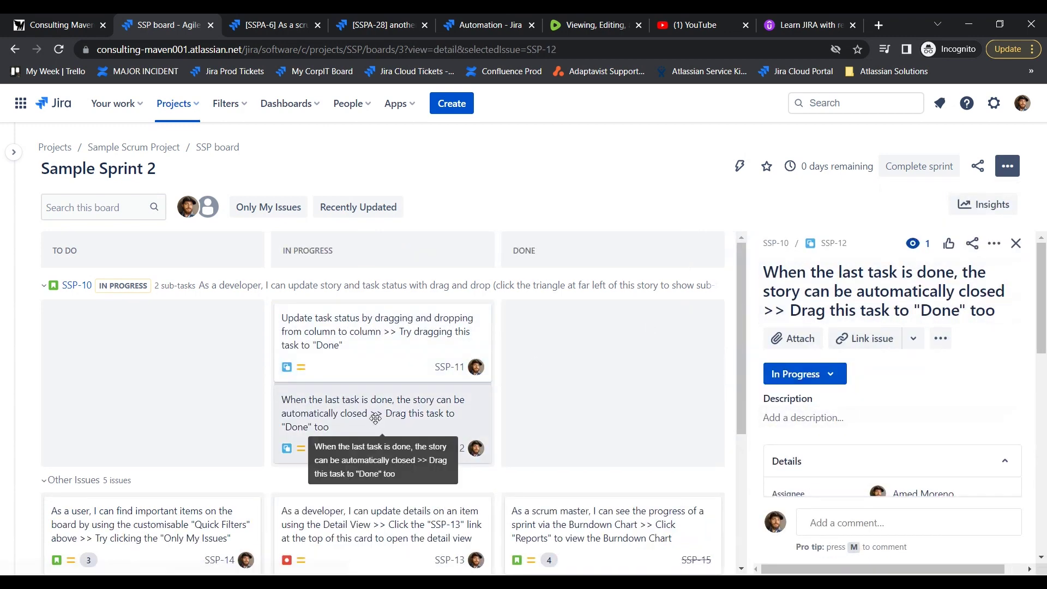
pyautogui.click(140, 526)
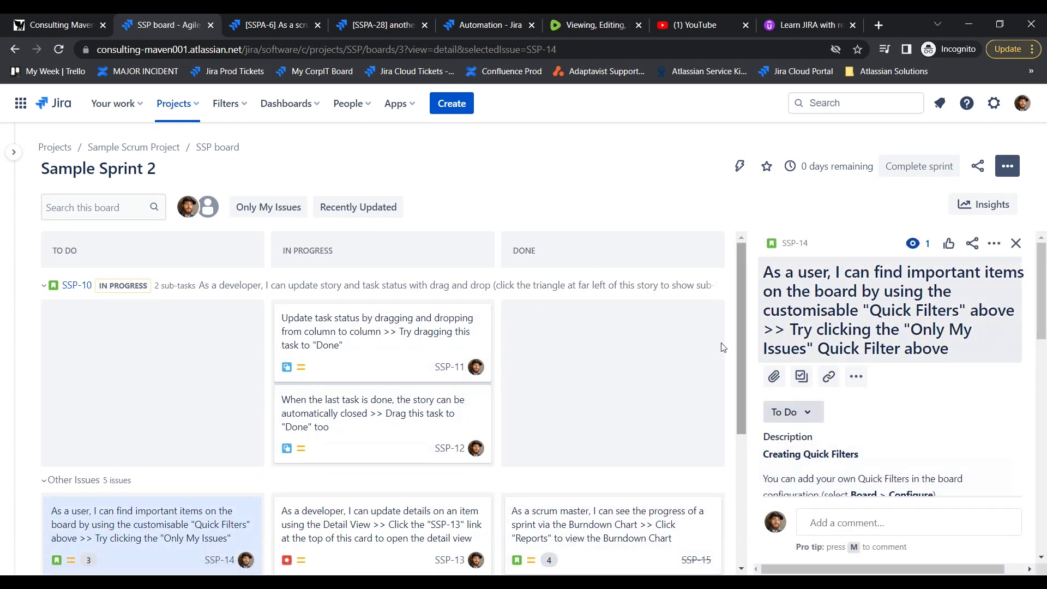
pyautogui.moveTo(752, 342)
pyautogui.mouseDown()
pyautogui.moveTo(527, 358)
pyautogui.moveTo(759, 357)
pyautogui.mouseUp()
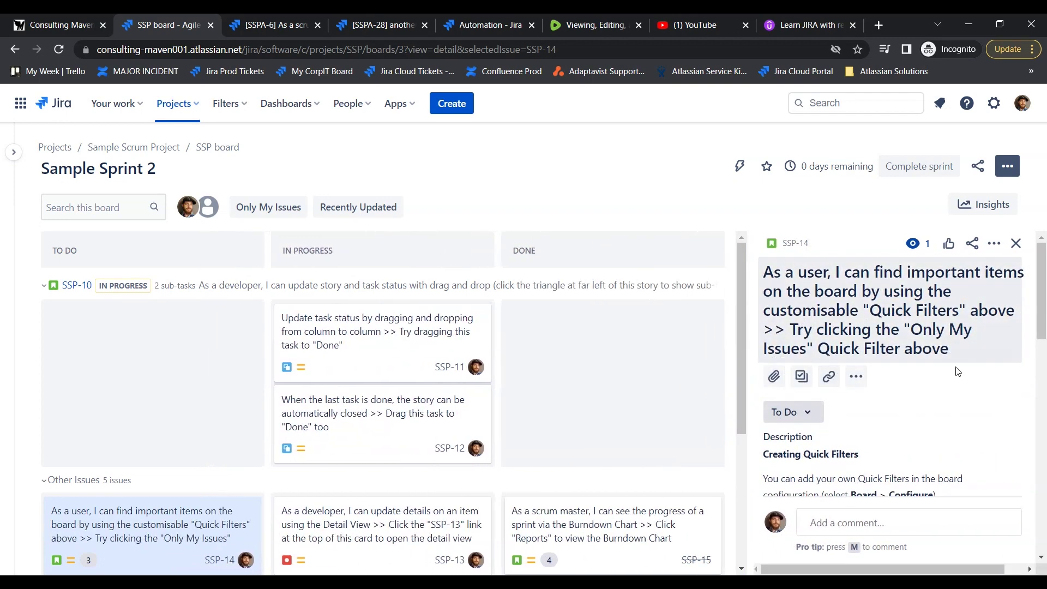
# Review SSP-13 and SSP-14 in the sidebar, and reassign story SSP-14 to another team member.
pyautogui.scroll(-2, 560, 439)
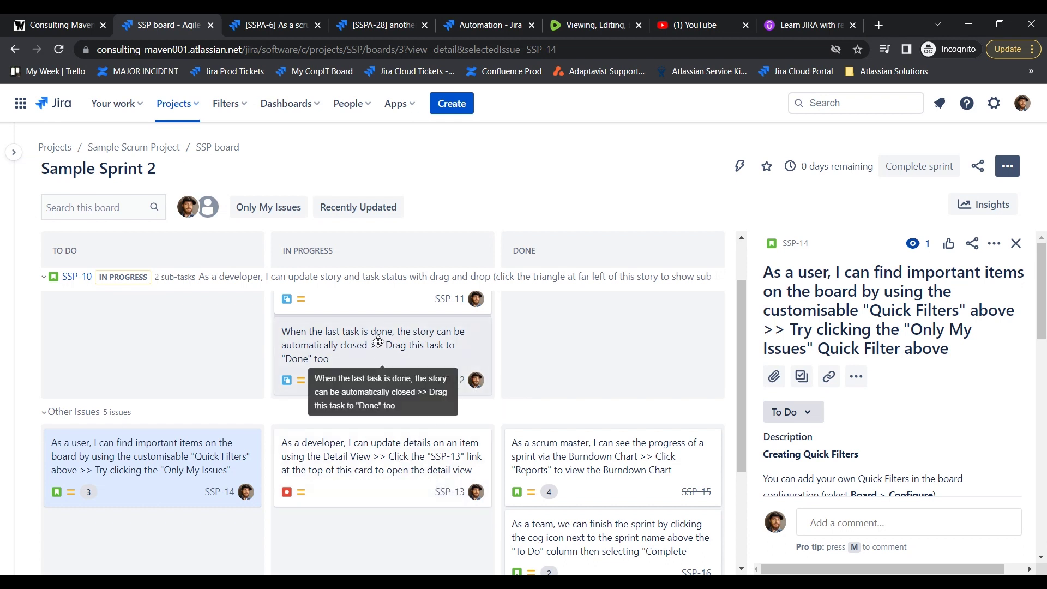
pyautogui.click(370, 454)
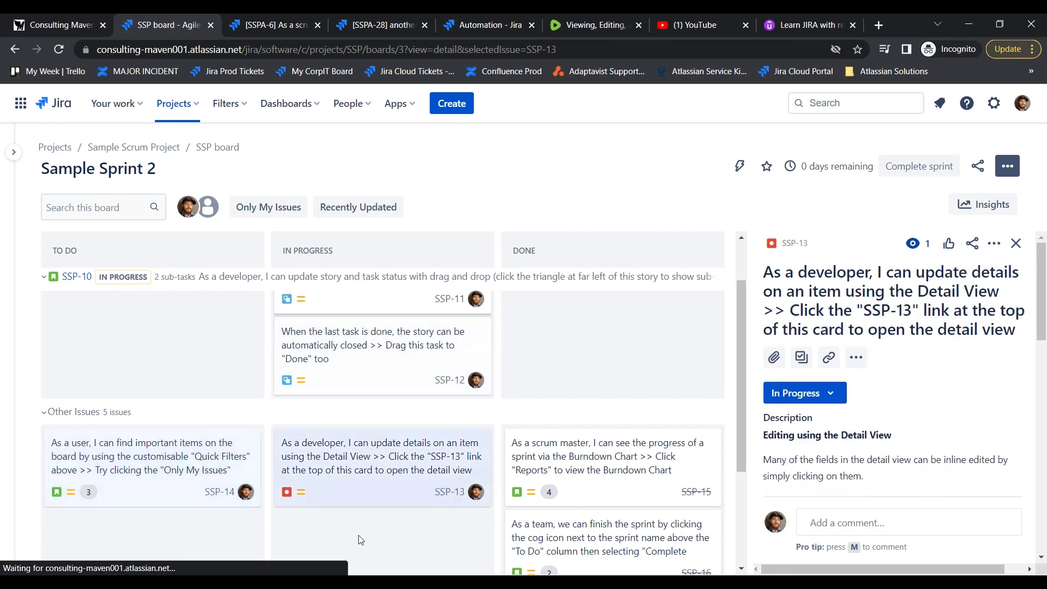
pyautogui.click(165, 459)
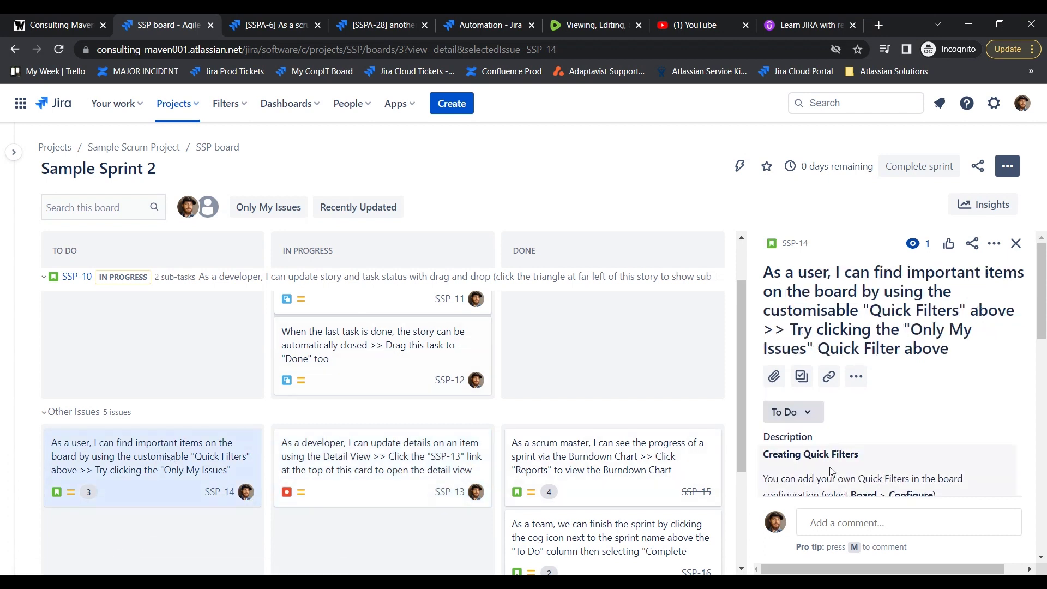
pyautogui.scroll(-1, 842, 323)
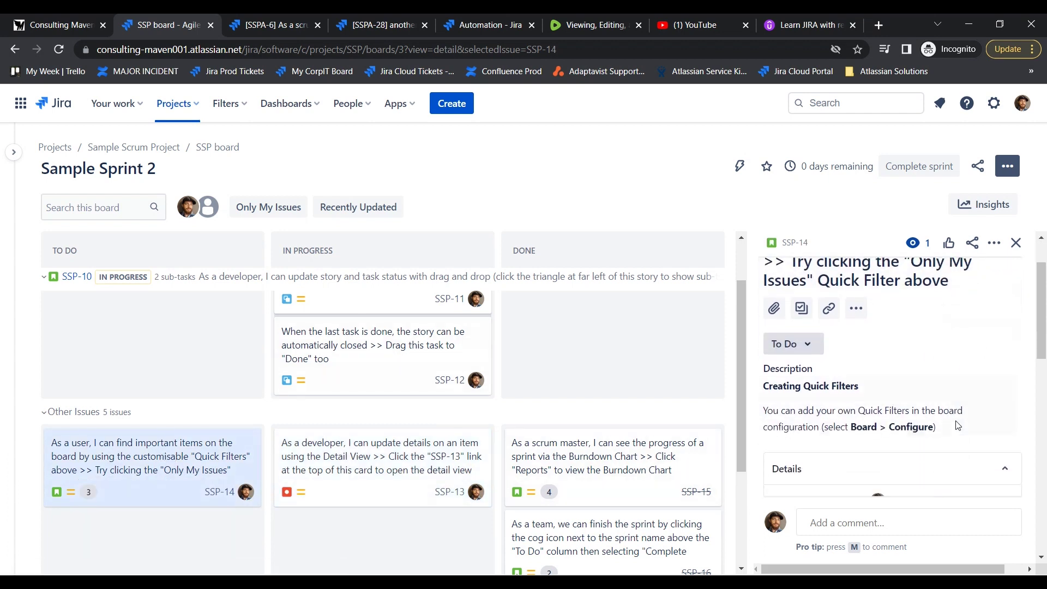
pyautogui.scroll(1, 953, 436)
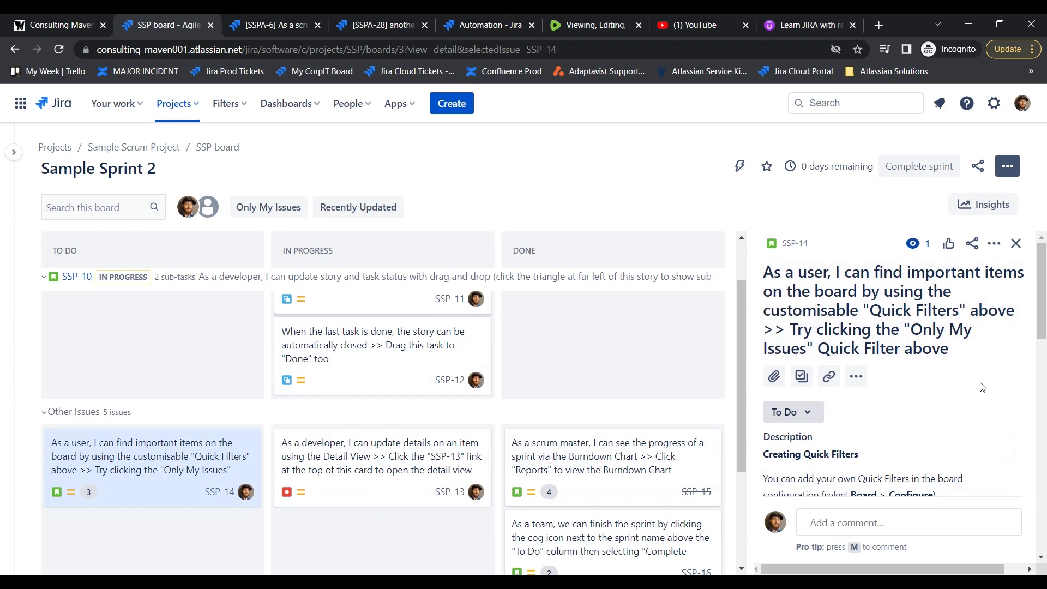
pyautogui.scroll(-2, 982, 387)
pyautogui.scroll(-2, 966, 349)
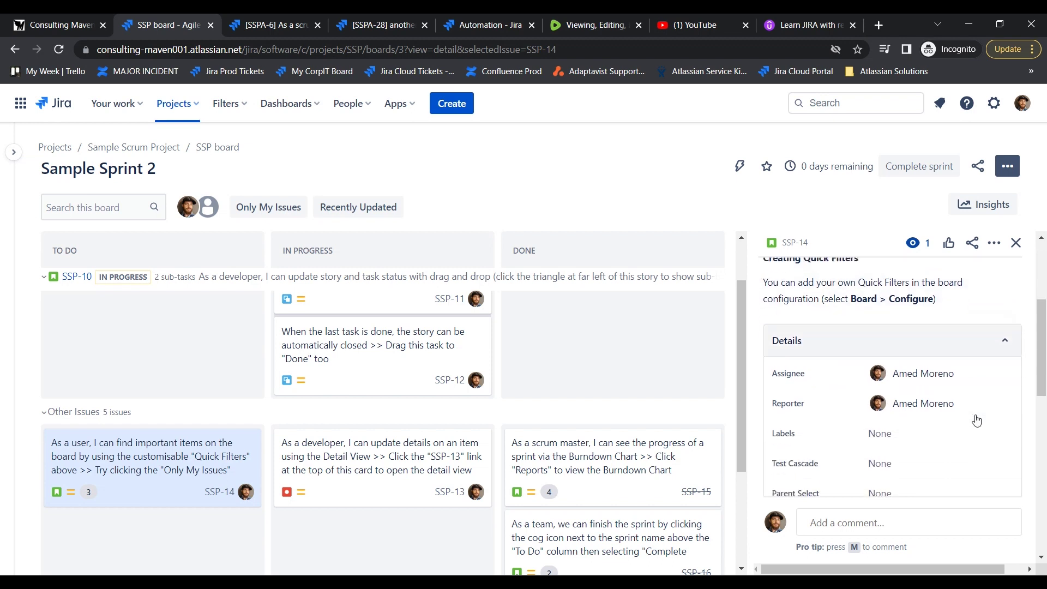
pyautogui.click(949, 371)
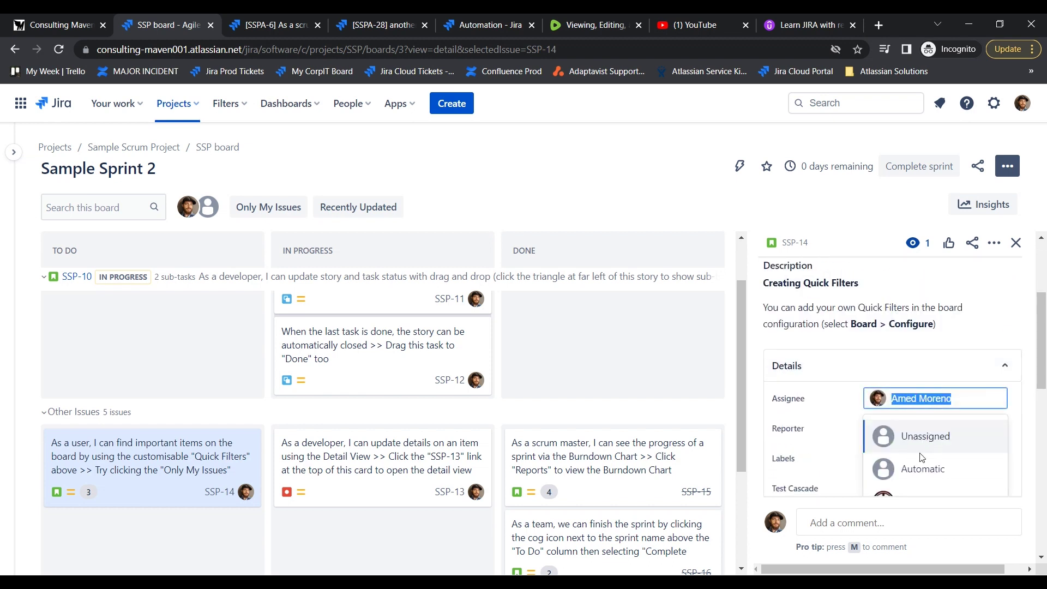
pyautogui.click(920, 490)
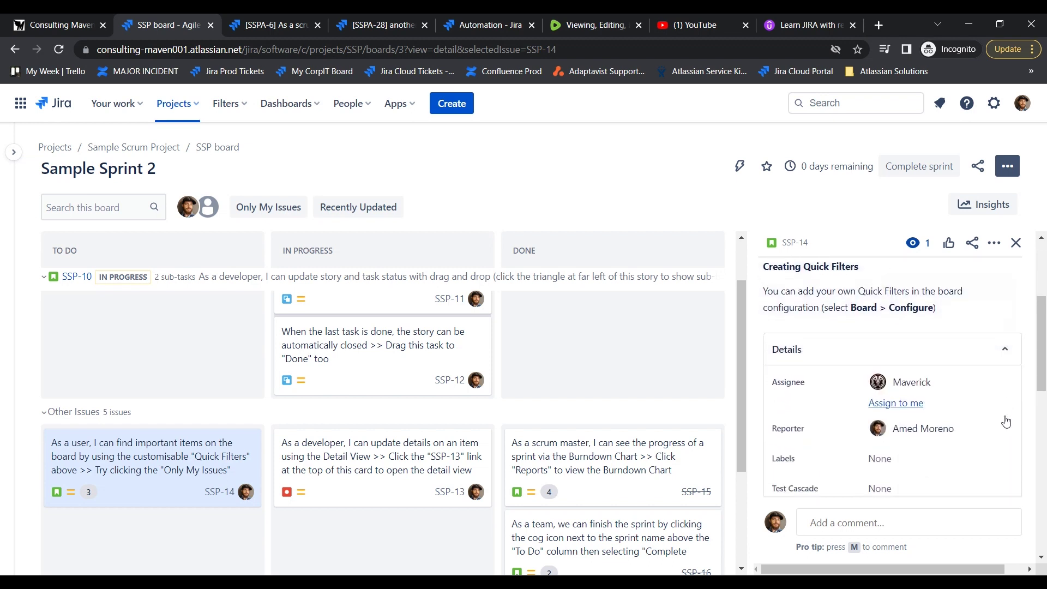
# Move story SSP-14 from the To Do column into the In Progress column of the board.
pyautogui.scroll(-3, 1006, 421)
pyautogui.scroll(4, 1006, 421)
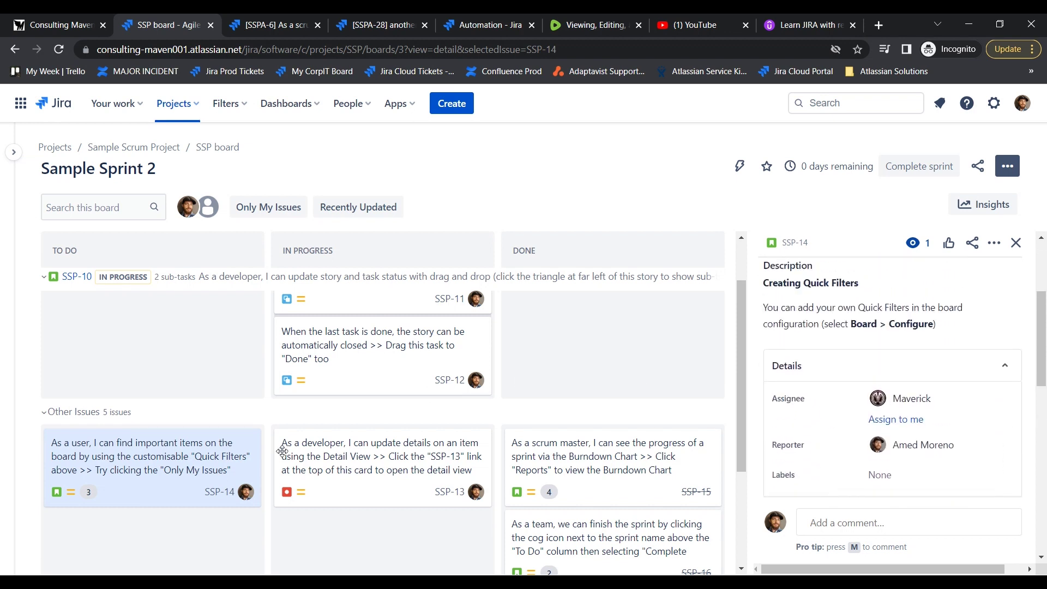
pyautogui.scroll(3, 874, 456)
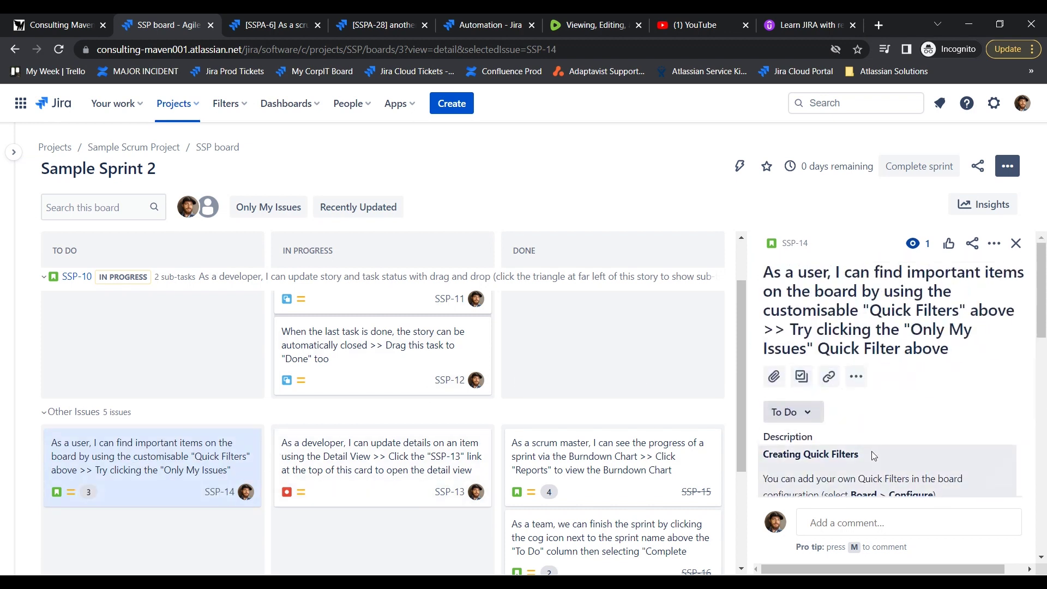
pyautogui.click(806, 417)
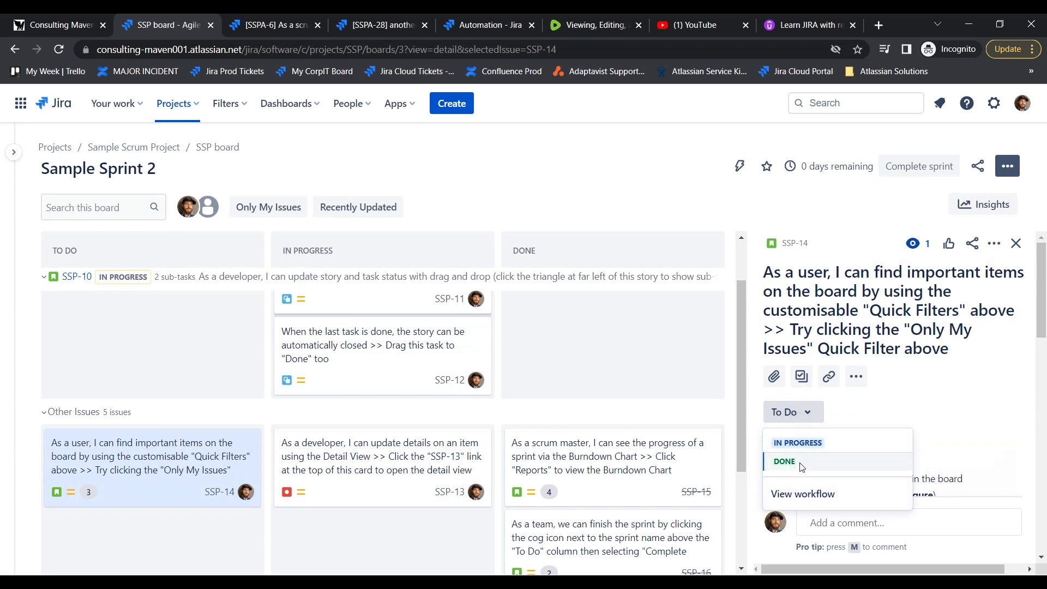
pyautogui.click(940, 393)
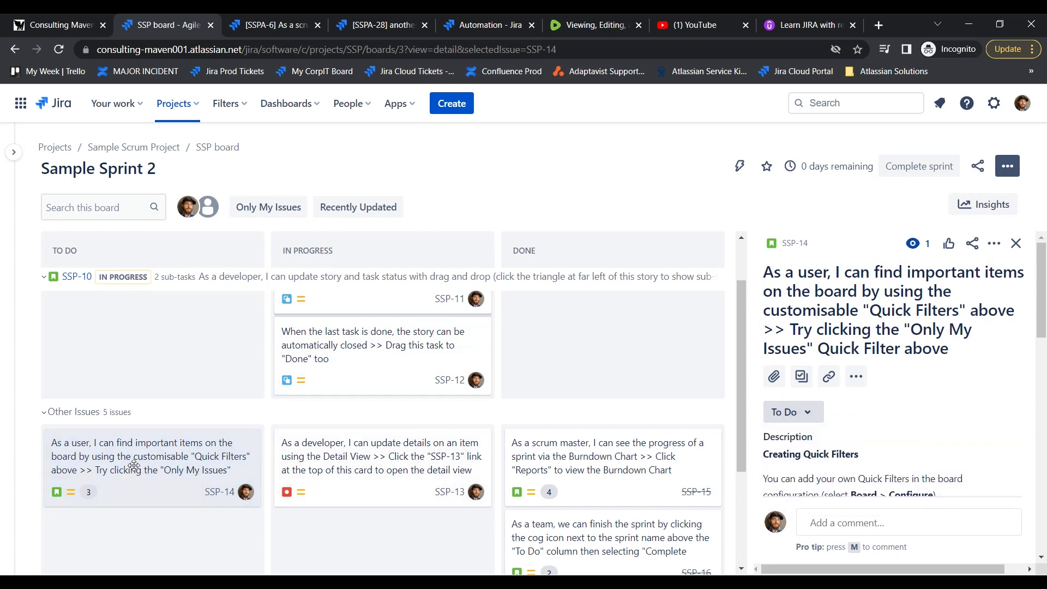
pyautogui.moveTo(134, 465)
pyautogui.mouseDown()
pyautogui.moveTo(338, 489)
pyautogui.moveTo(137, 468)
pyautogui.mouseUp()
pyautogui.moveTo(147, 478); pyautogui.dragTo(382, 523)
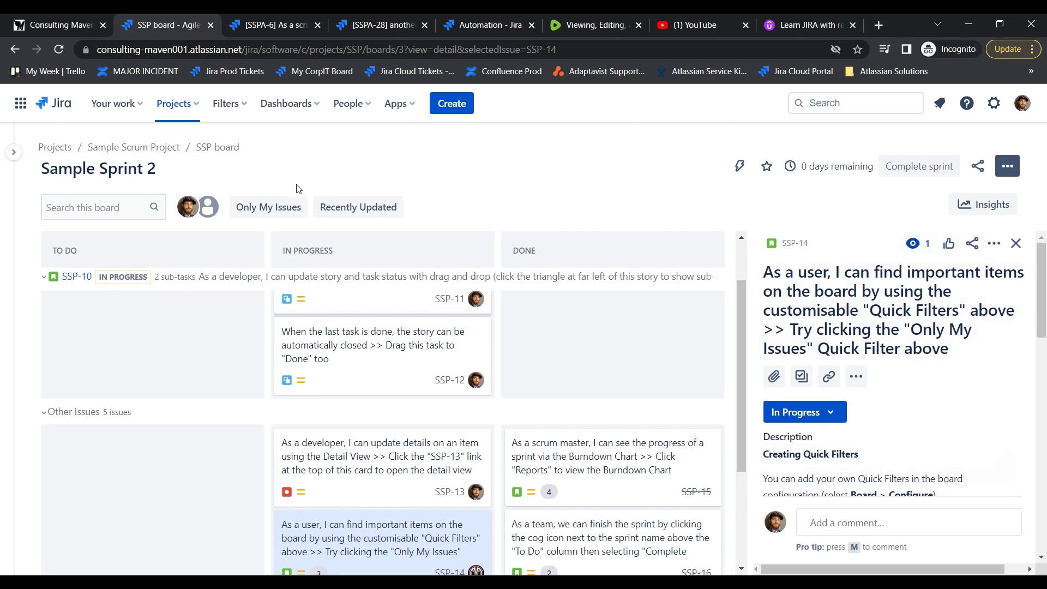
# Search the board for issue "ssp-11", and clear the search text.
pyautogui.click(88, 207)
pyautogui.write('ssp-1')
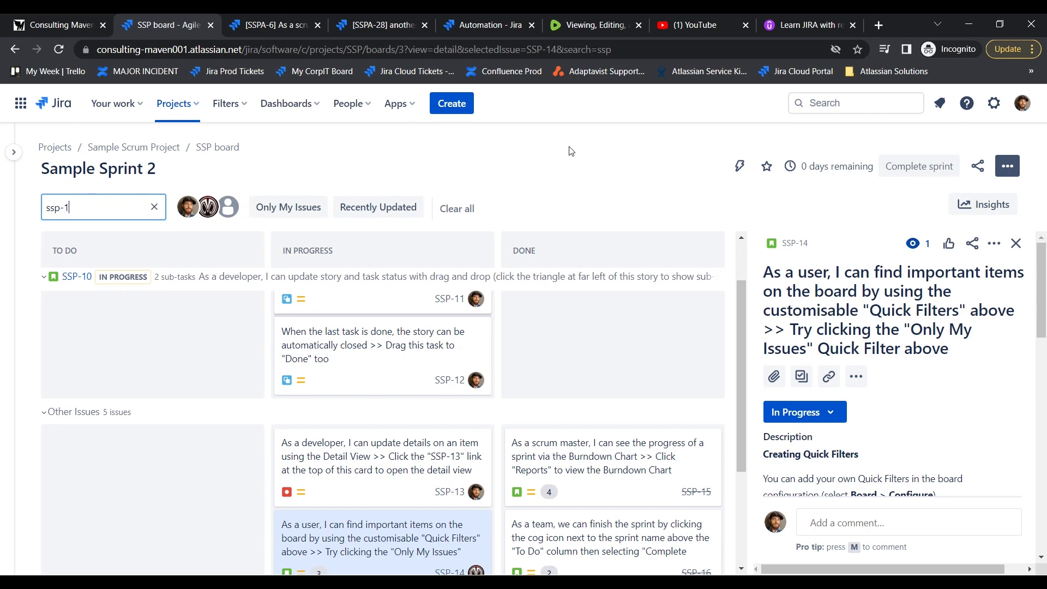
pyautogui.write('1')
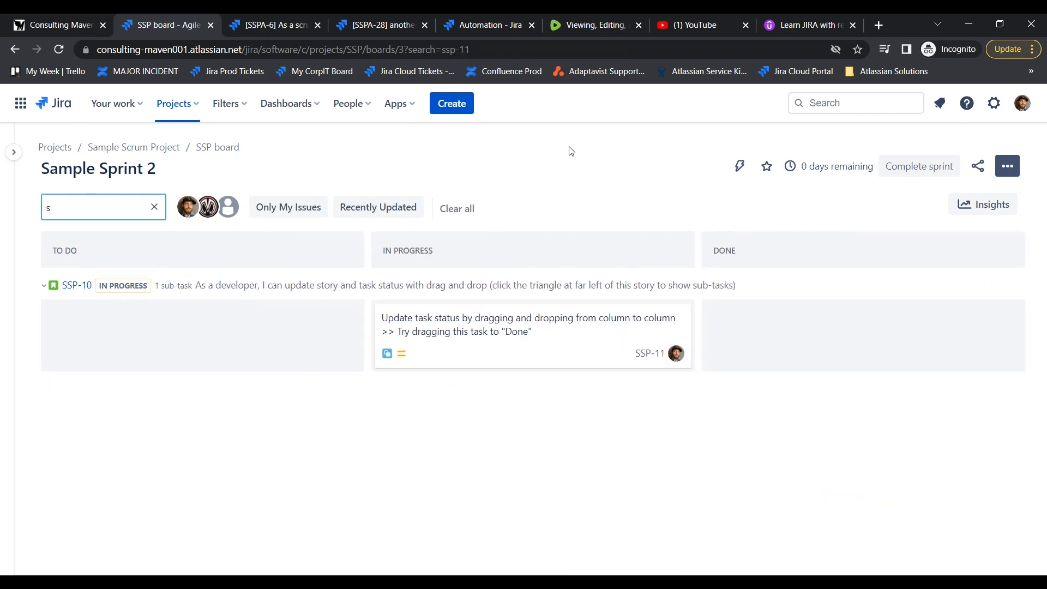
pyautogui.press('BackSpace')
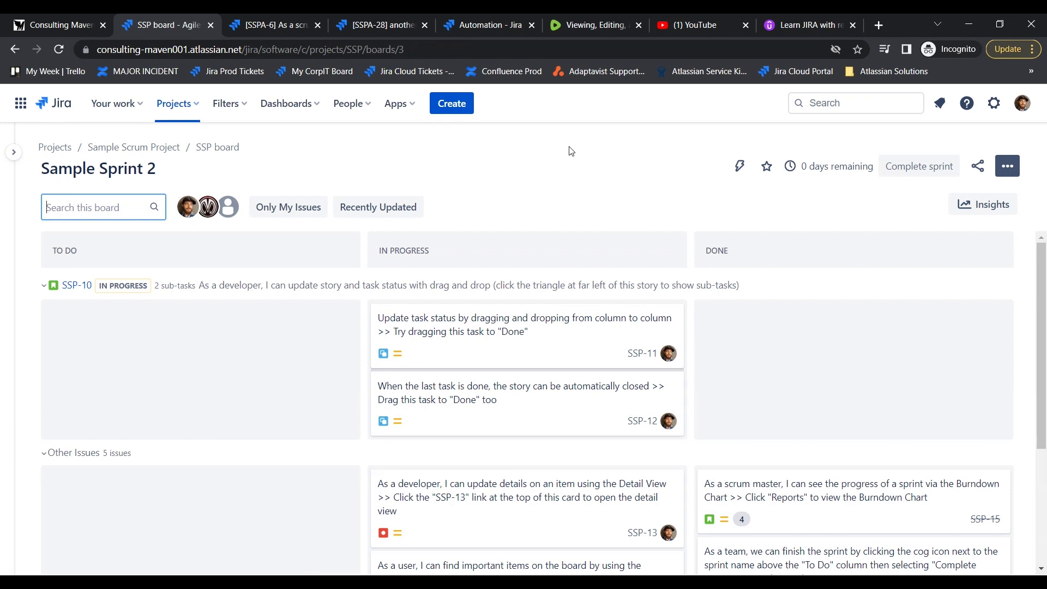
# Search the board for "update task", and clear the search text.
pyautogui.write('use')
pyautogui.press('BackSpace')
pyautogui.press('BackSpace')
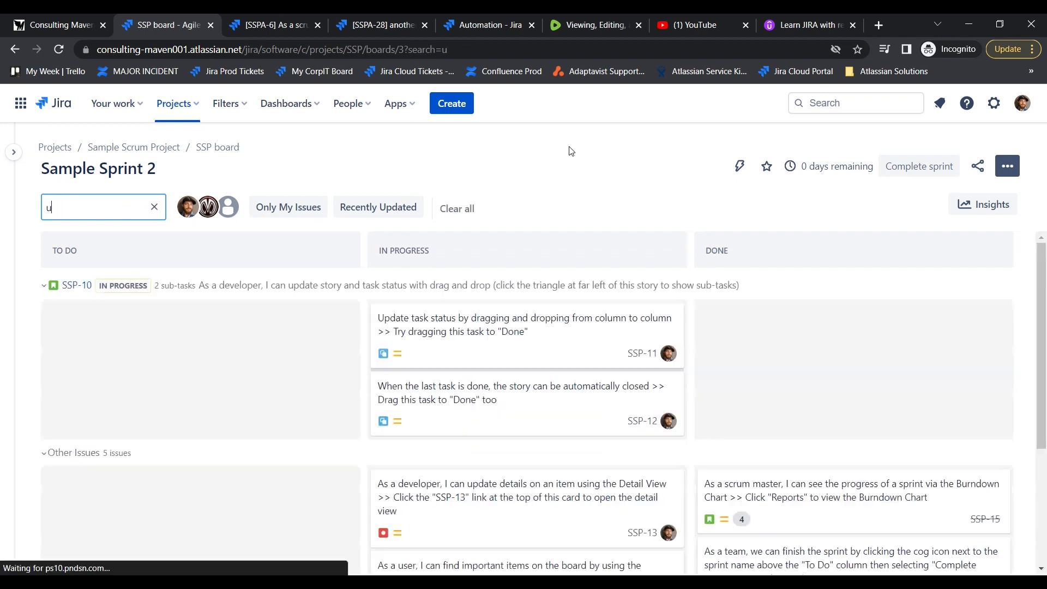
pyautogui.write('pdate task')
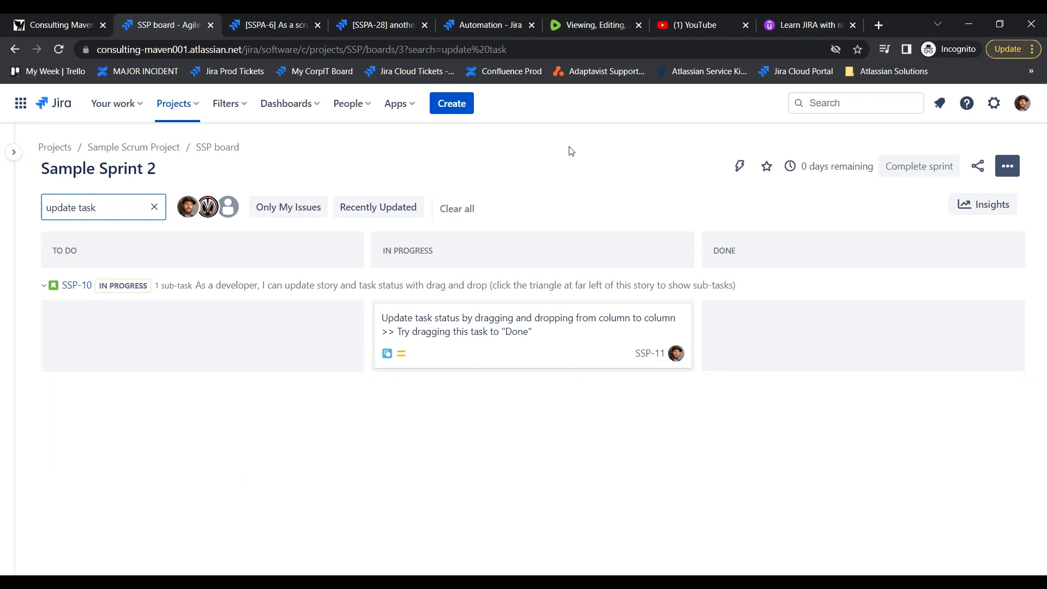
pyautogui.press('BackSpace')
pyautogui.press('BackSpace')
pyautogui.press('BackSpace')
pyautogui.press('BackSpace')
pyautogui.press('BackSpace')
pyautogui.press('BackSpace')
pyautogui.press('BackSpace')
pyautogui.press('BackSpace')
pyautogui.press('BackSpace')
pyautogui.press('BackSpace')
pyautogui.press('BackSpace')
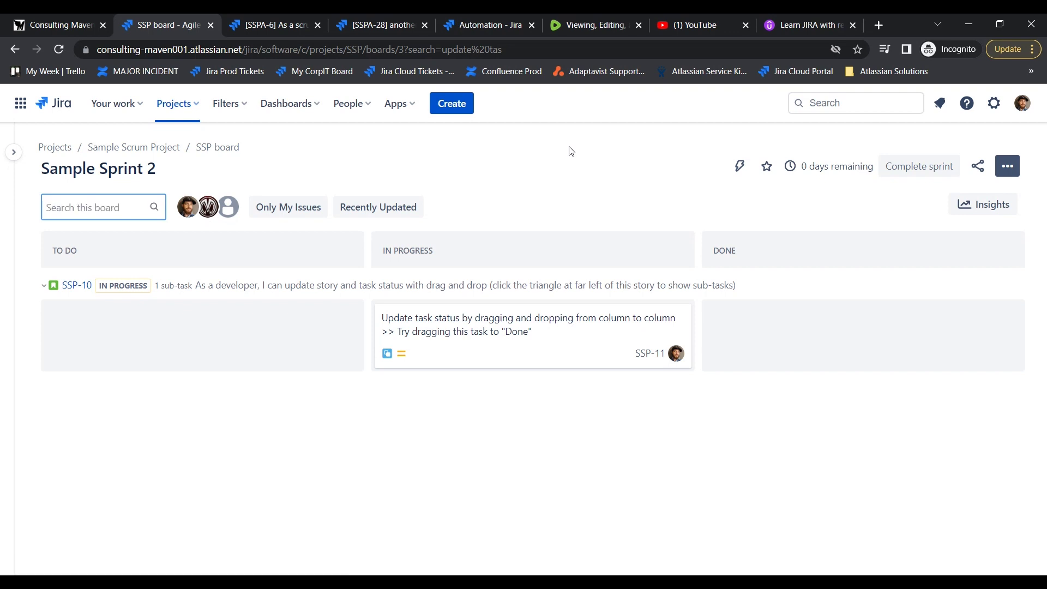
# Filter the board by the first assignee and by the second assignee in turn, removing each filter after viewing its issues.
pyautogui.click(188, 207)
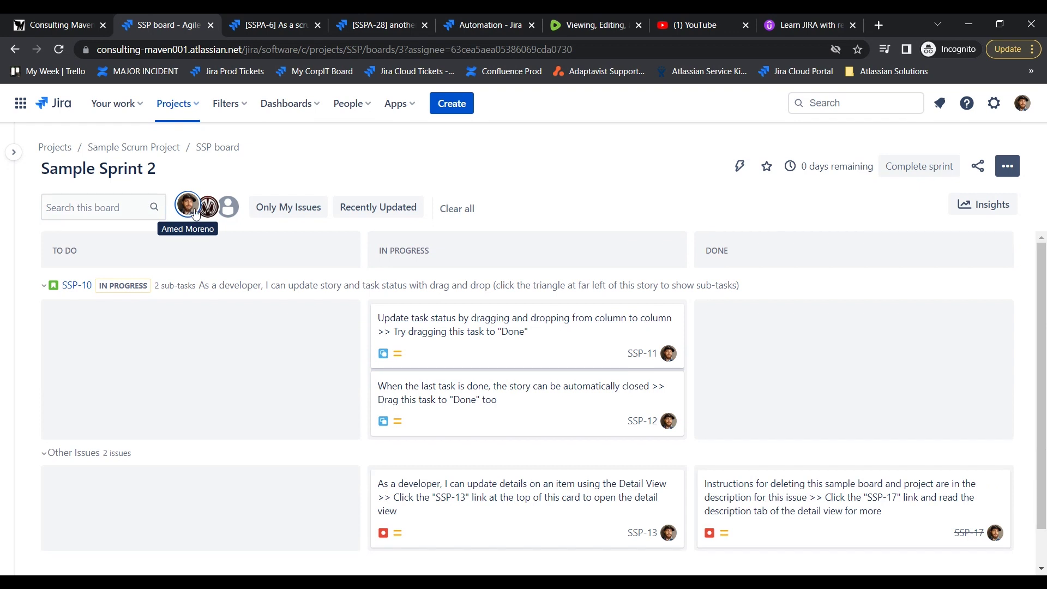
pyautogui.click(188, 207)
pyautogui.click(208, 206)
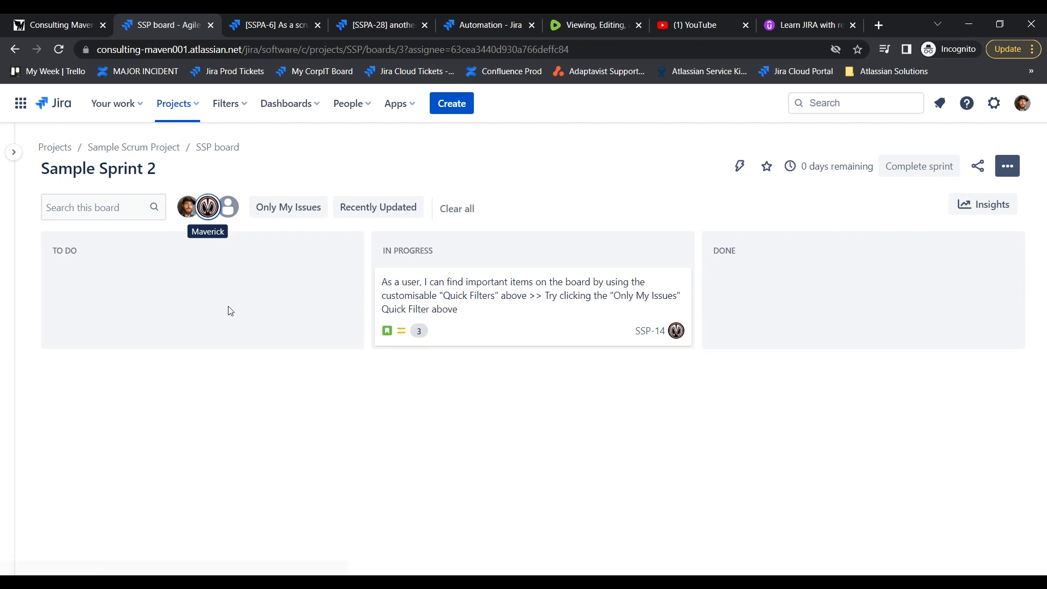
pyautogui.click(208, 207)
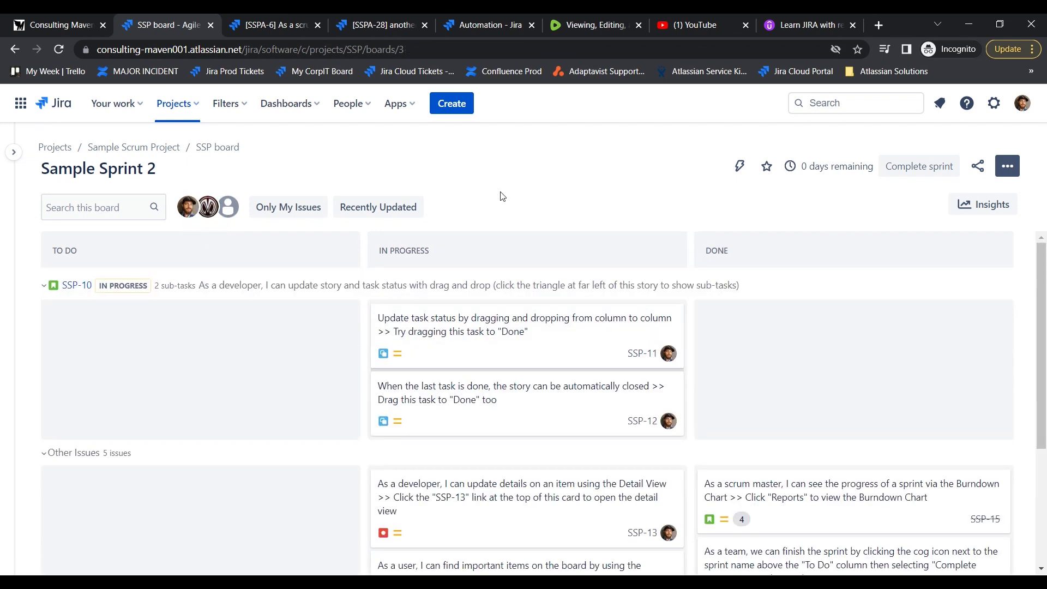
# View the board with the Only My Issues quick filter and with Recently Updated in turn, and clear all filters.
pyautogui.click(308, 208)
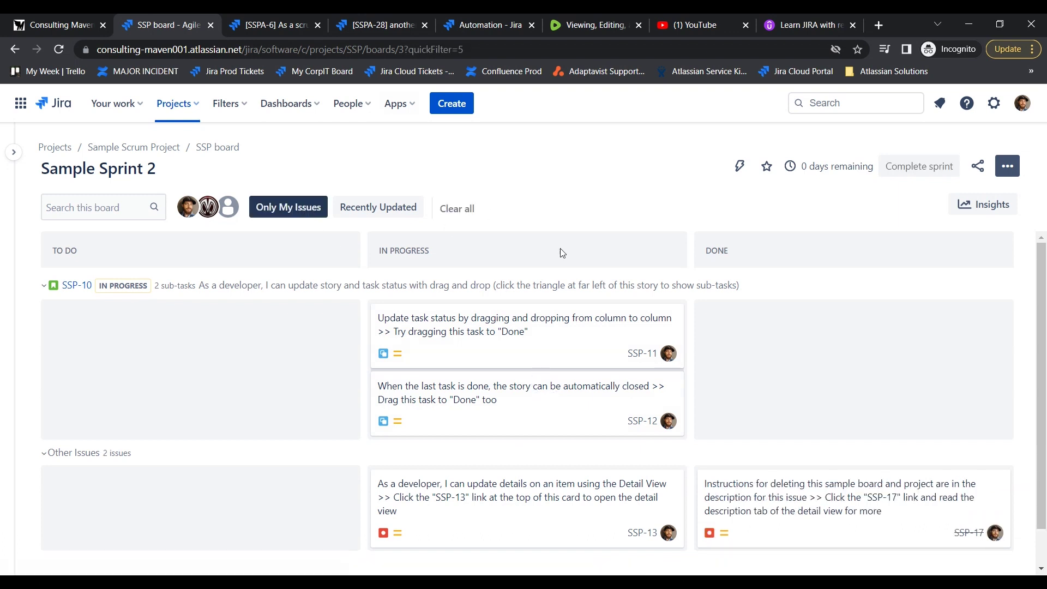
pyautogui.click(289, 210)
pyautogui.click(377, 210)
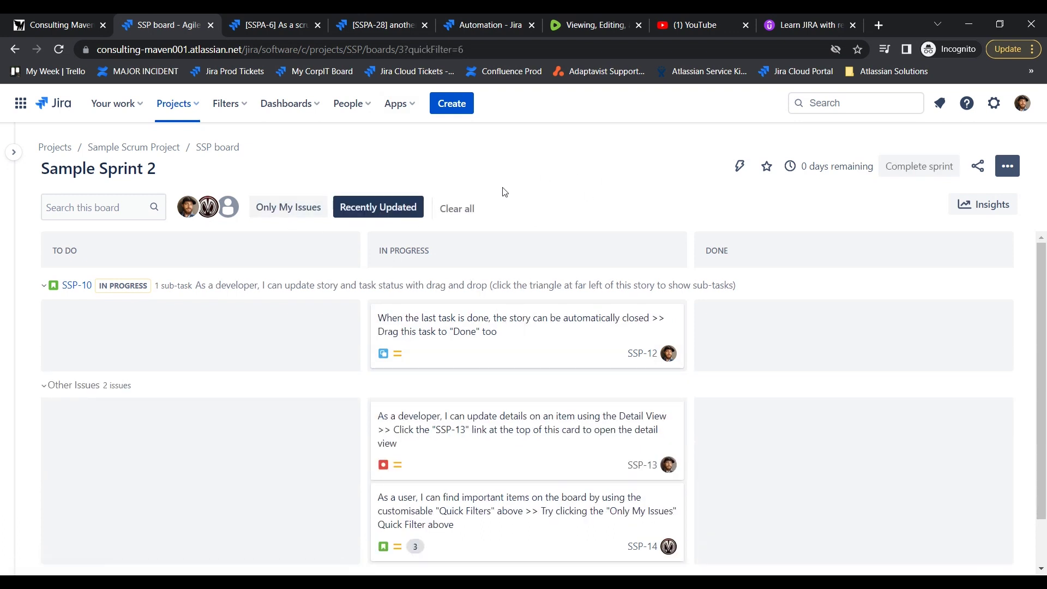
pyautogui.click(452, 214)
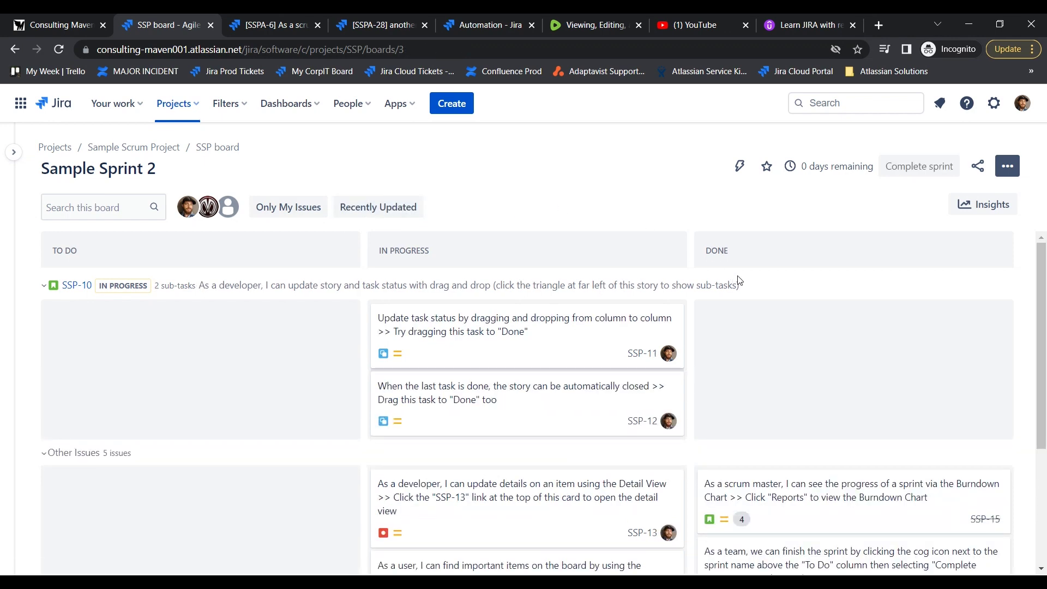
# View stories SSP-14 and SSP-15 from the Other Issues group in the sidebar.
pyautogui.scroll(-3, 733, 279)
pyautogui.click(545, 404)
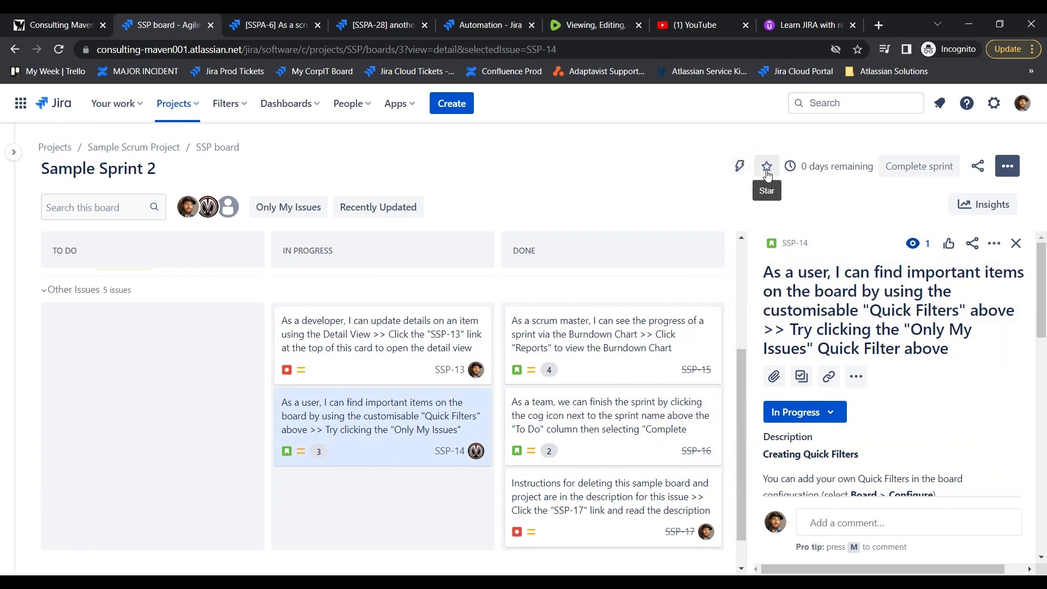
pyautogui.moveTo(792, 170)
pyautogui.click(600, 336)
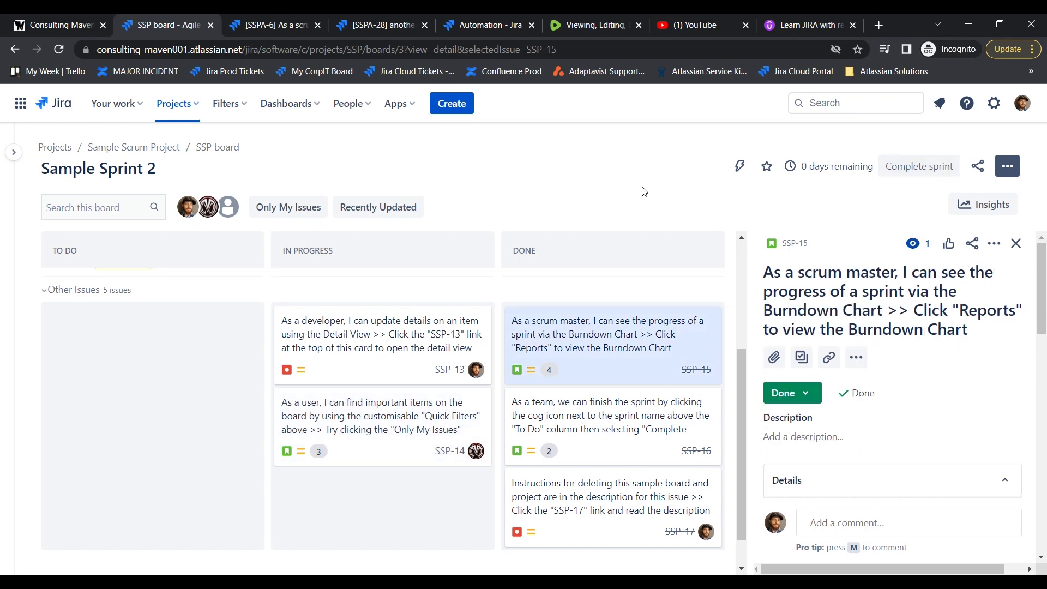
# Move bug SSP-13 from the In Progress column to the first place in the Done column.
pyautogui.moveTo(398, 333); pyautogui.dragTo(586, 401)
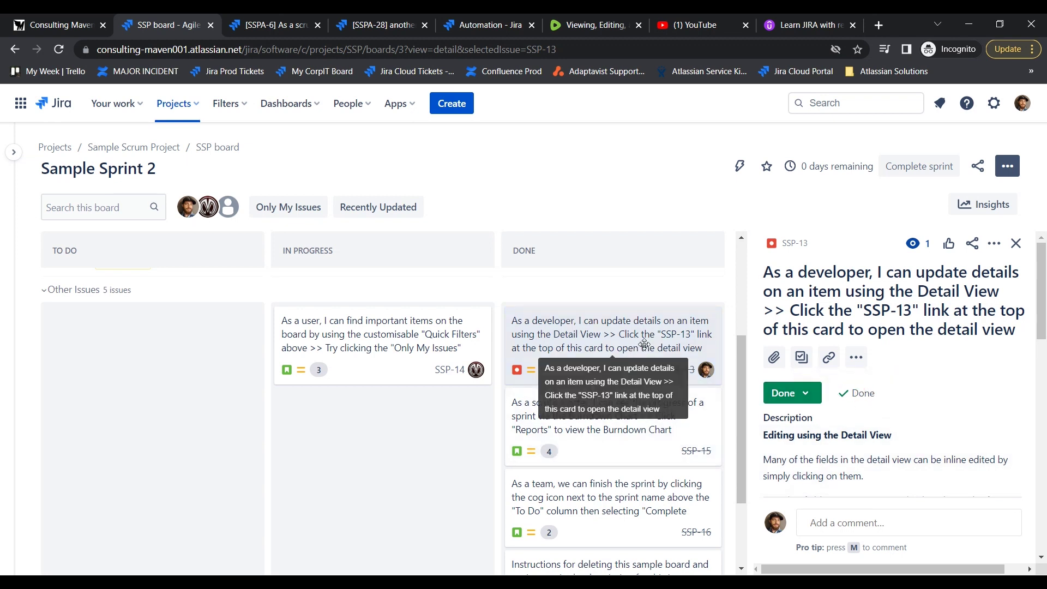
pyautogui.moveTo(639, 335); pyautogui.dragTo(616, 355)
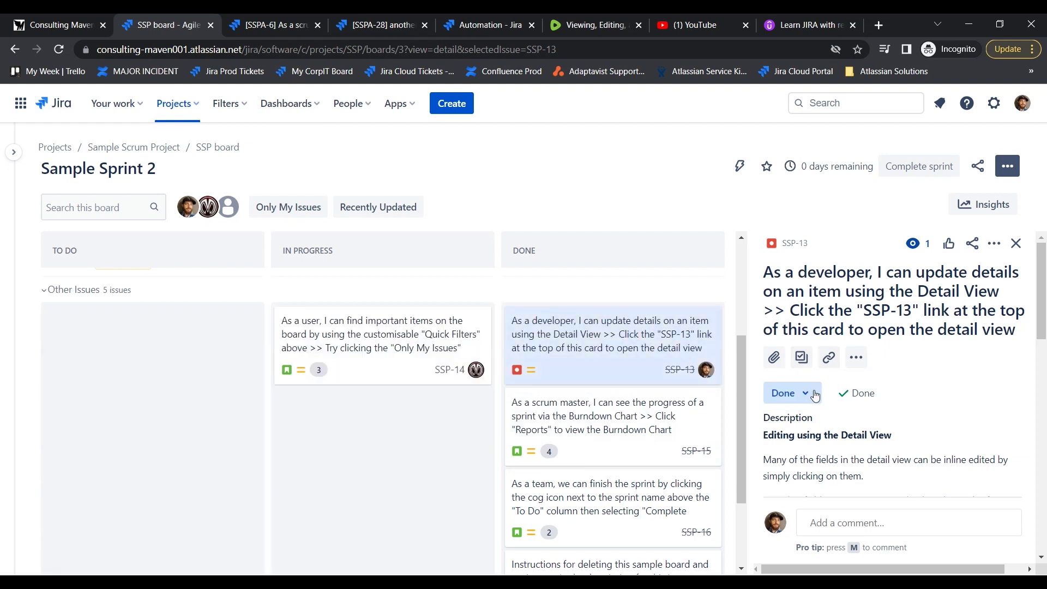
# View the workflow diagram from the status of SSP-13, and close it.
pyautogui.click(793, 392)
pyautogui.click(799, 476)
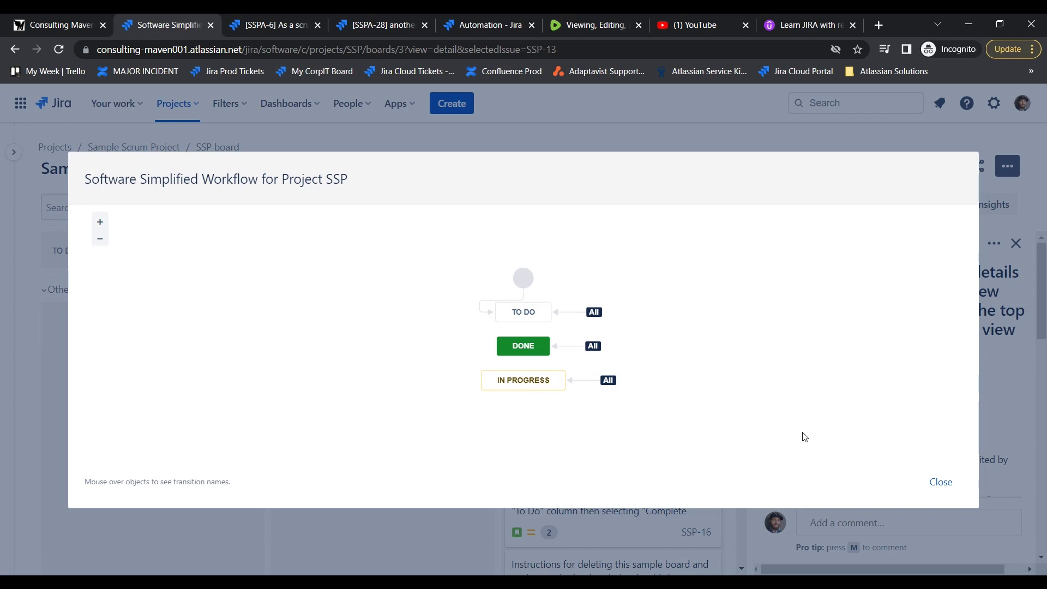
pyautogui.click(939, 482)
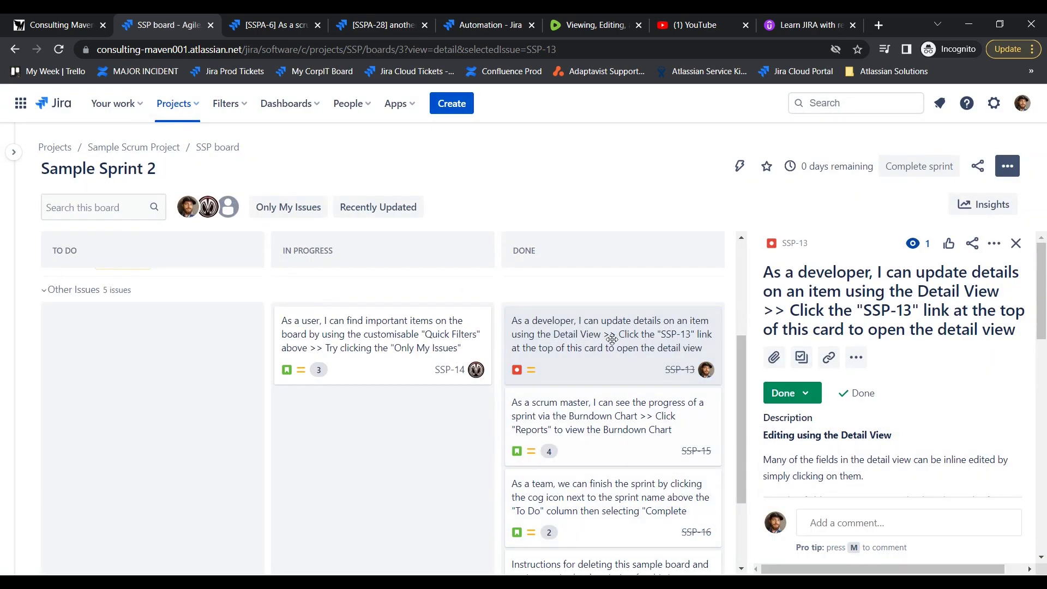
# Move bug SSP-13 from the Done column back to In Progress, and view its detail fields in the sidebar.
pyautogui.moveTo(609, 338); pyautogui.dragTo(382, 332)
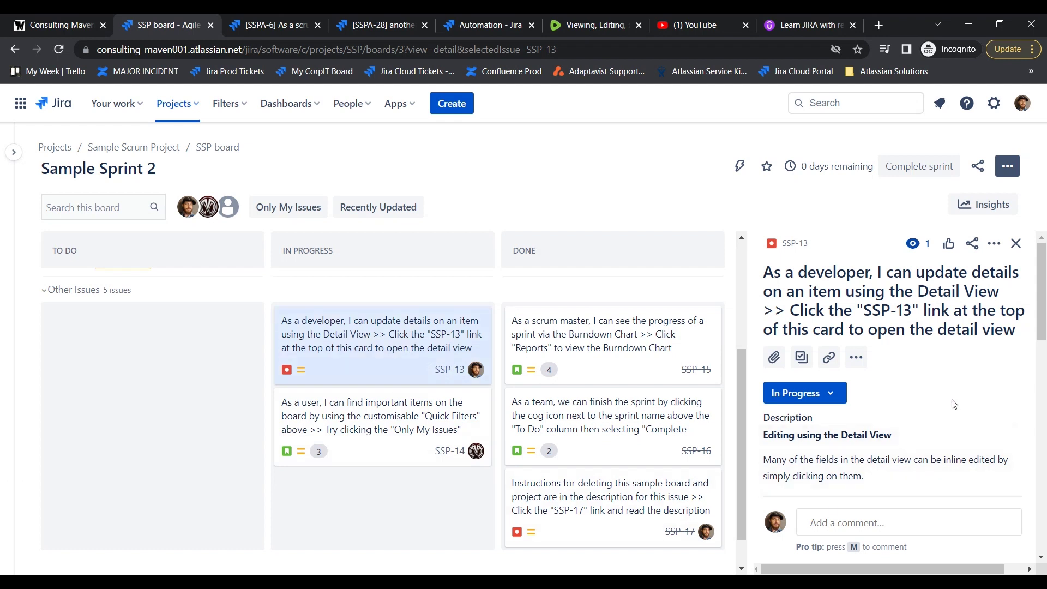
pyautogui.scroll(-5, 952, 400)
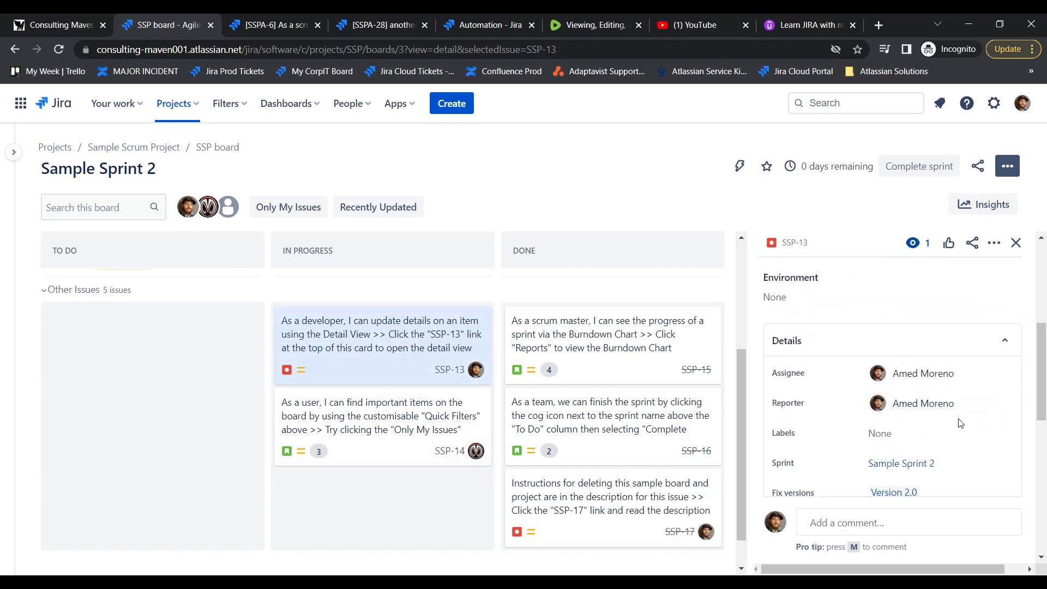